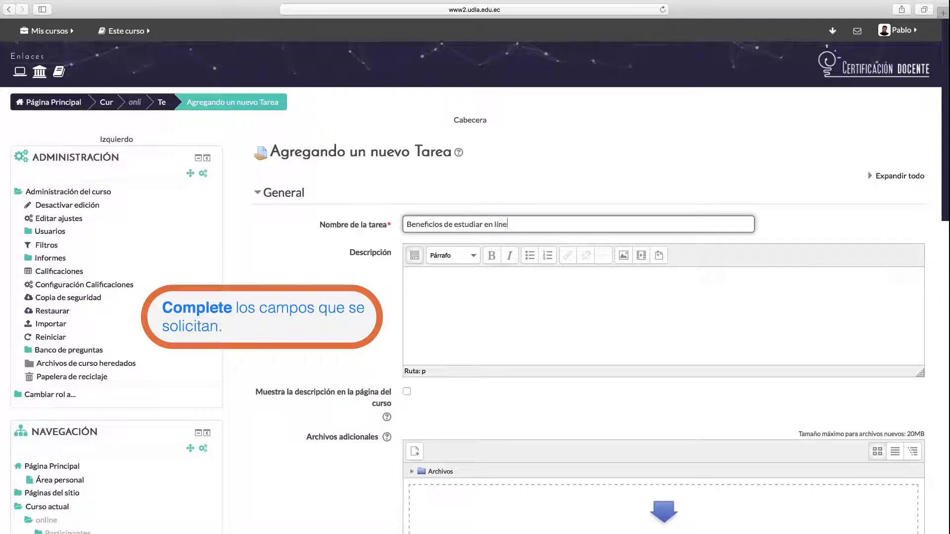
# Step: Write the assignment description "Enumere 3 beneficios de estudiar en línea"
pyautogui.click(497, 290)
pyautogui.write('Enumere 3 be')
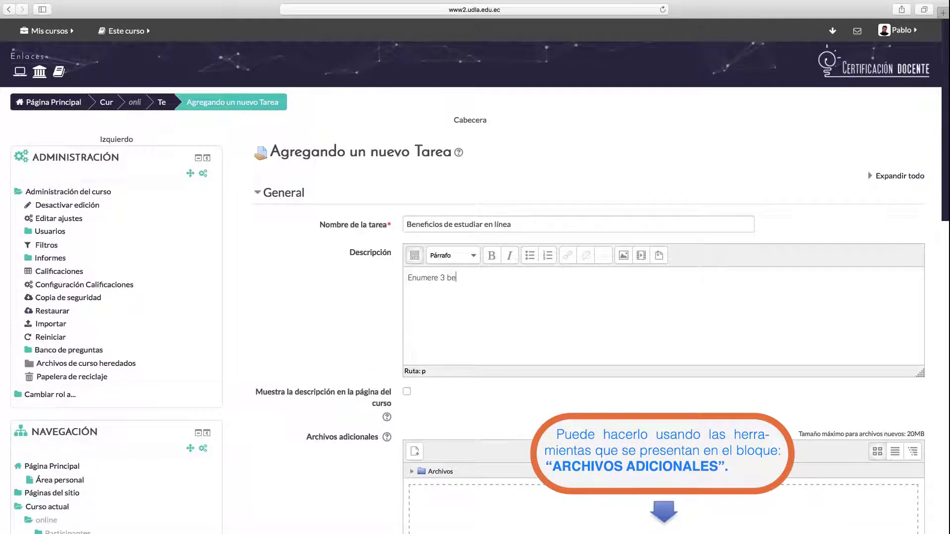
pyautogui.write('neficios de estudiar en línea')
# Step: Set the assignment to accept submissions from day 16 and make day 20 of June 2017 the due date
pyautogui.moveTo(945, 200); pyautogui.dragTo(945, 305)
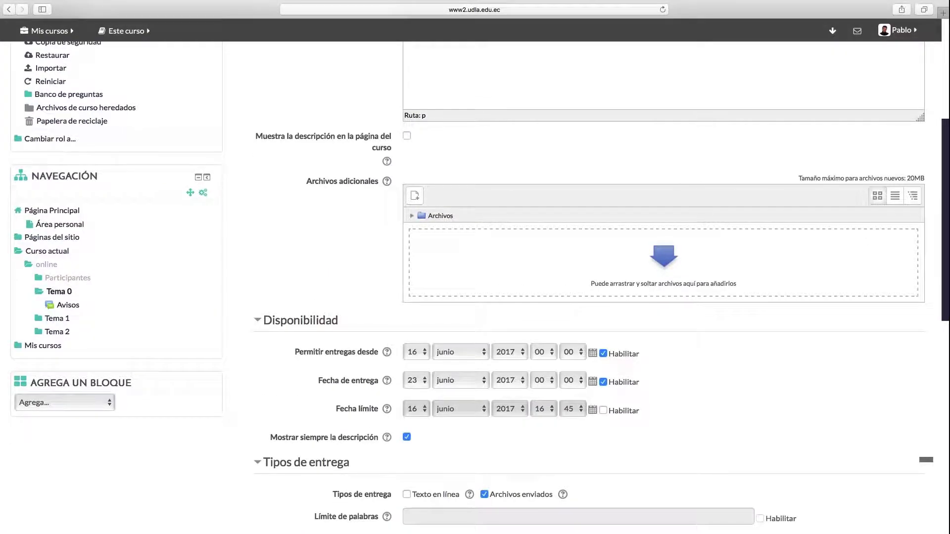
pyautogui.click(420, 352)
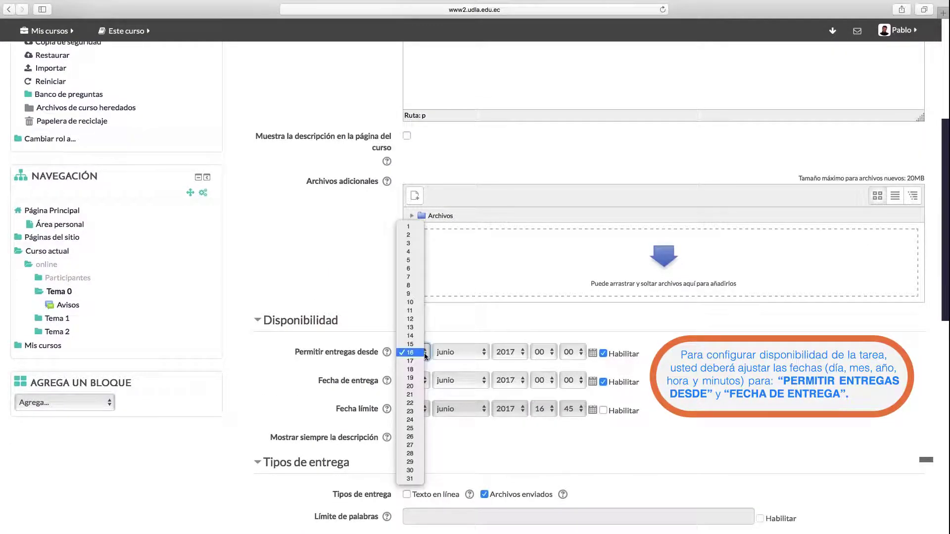
pyautogui.click(421, 353)
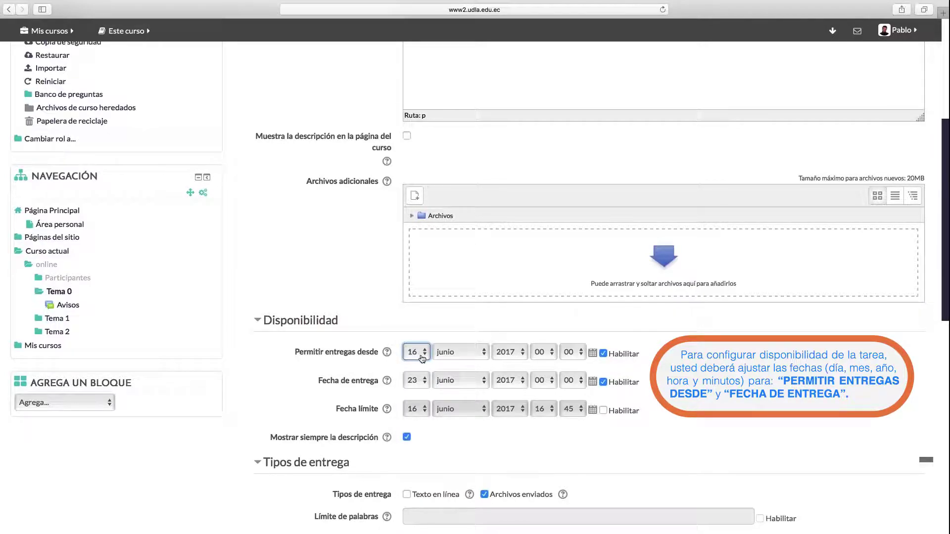
pyautogui.click(426, 382)
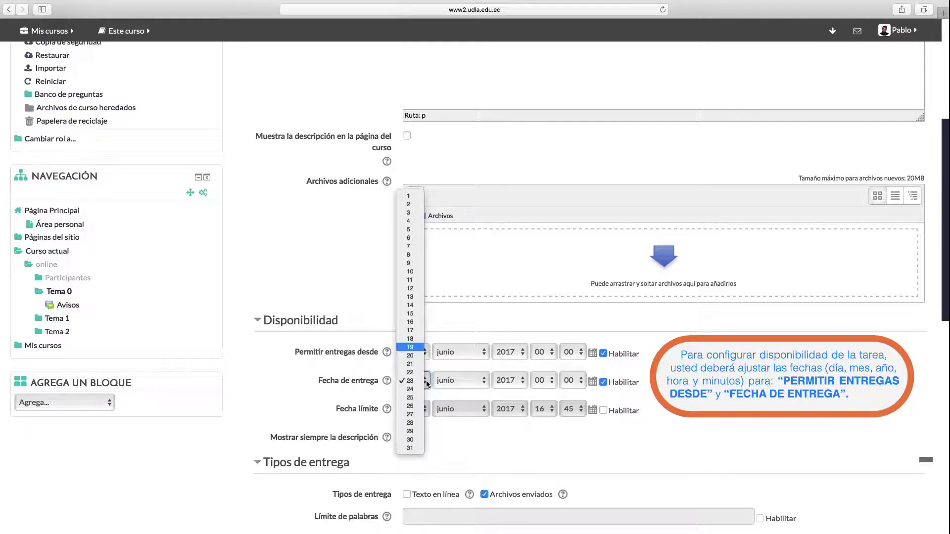
pyautogui.click(412, 356)
# Step: Enable the cut-off date (Fecha límite) and set it to 20 junio 2017 at 00:00
pyautogui.click(603, 410)
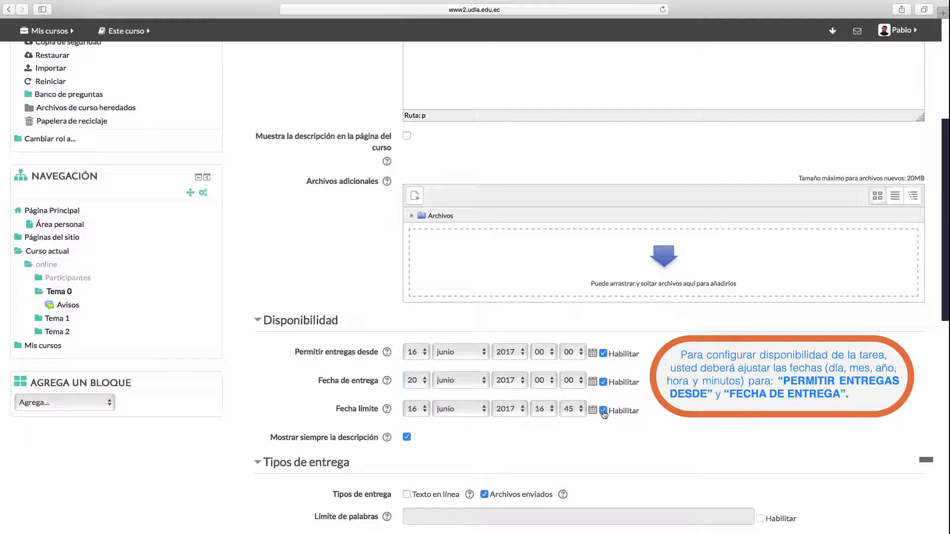
pyautogui.click(425, 411)
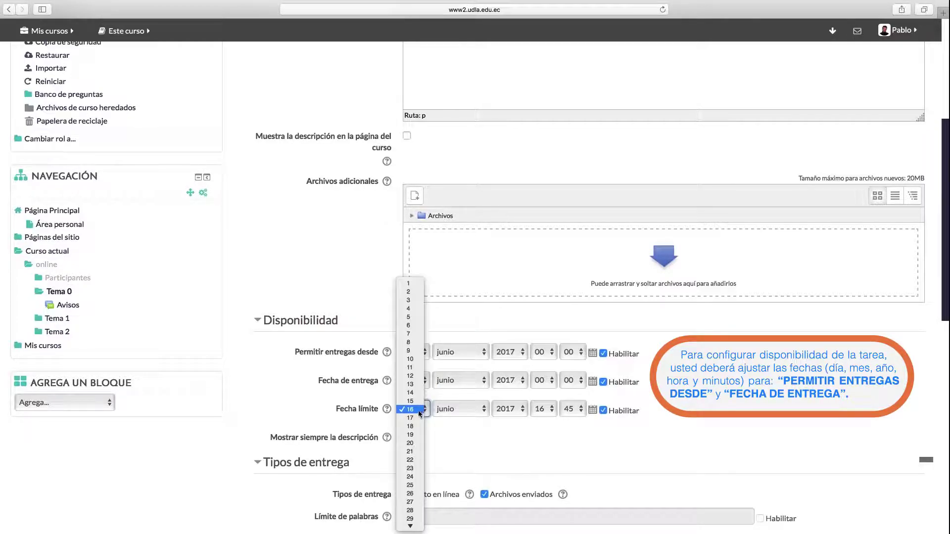
pyautogui.press('Escape')
pyautogui.click(603, 410)
pyautogui.click(603, 411)
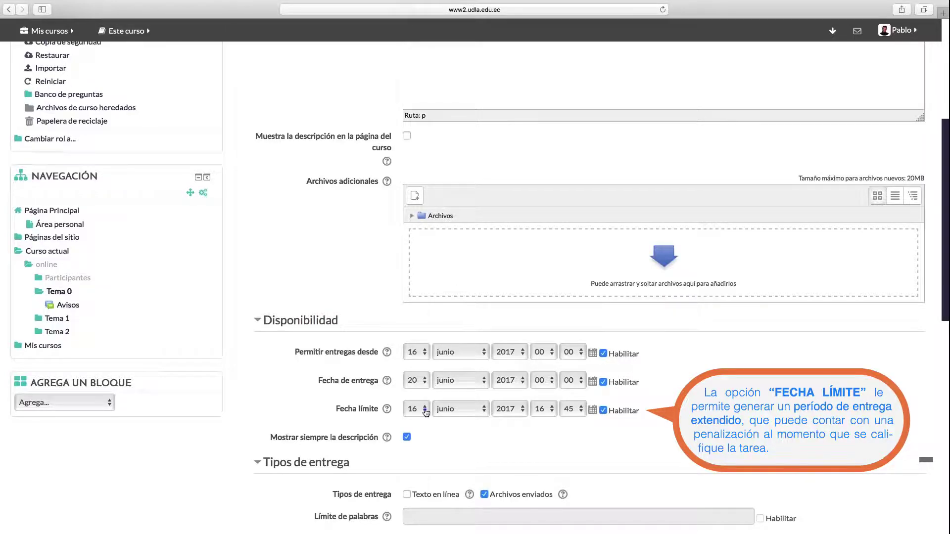
pyautogui.click(425, 410)
pyautogui.click(410, 443)
pyautogui.click(550, 410)
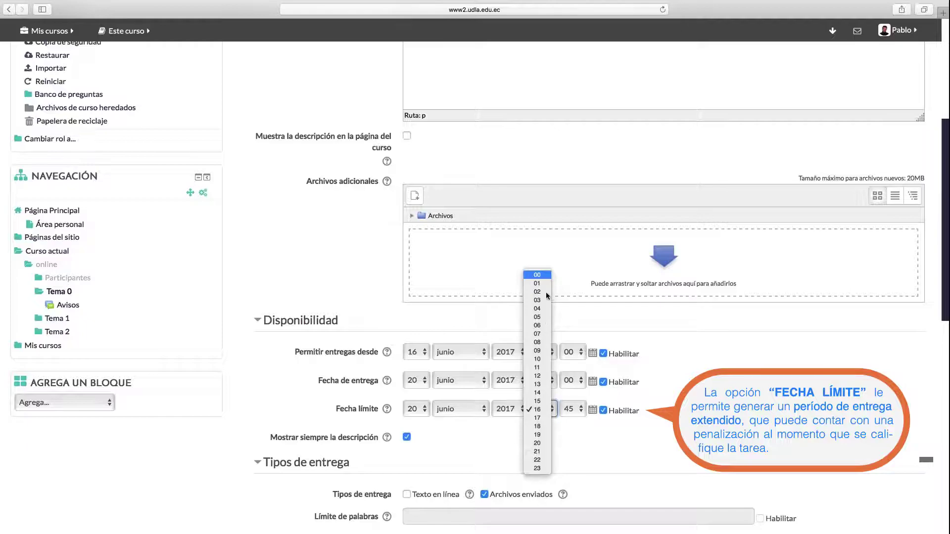
pyautogui.click(547, 275)
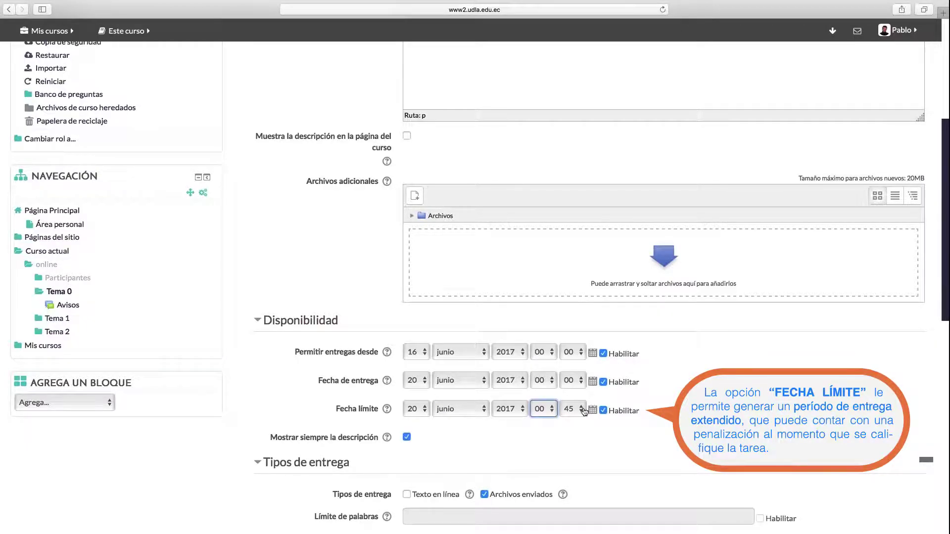
pyautogui.click(583, 410)
pyautogui.click(566, 334)
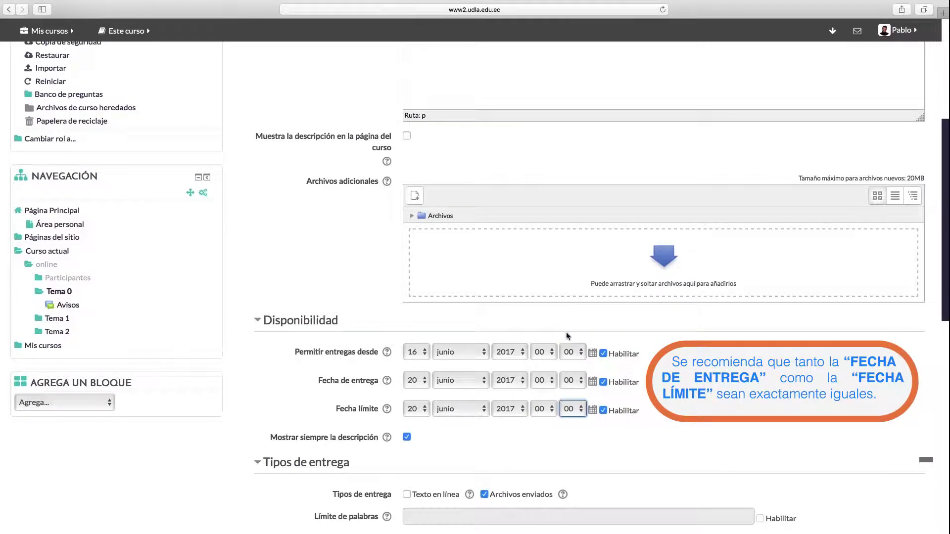
pyautogui.click(678, 428)
# Step: Allow online text (Texto en línea) as a submission type and enable a word limit of 200
pyautogui.moveTo(946, 299); pyautogui.dragTo(947, 421)
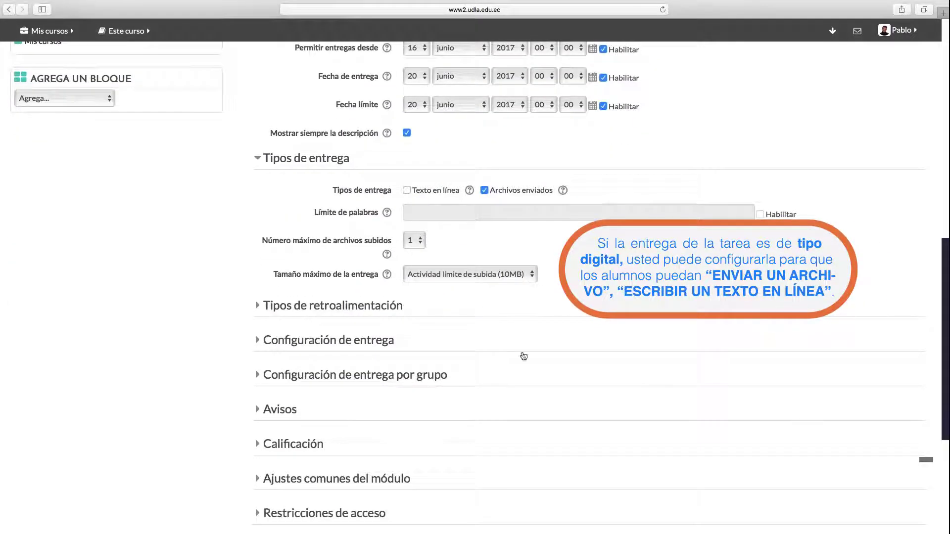
pyautogui.click(407, 191)
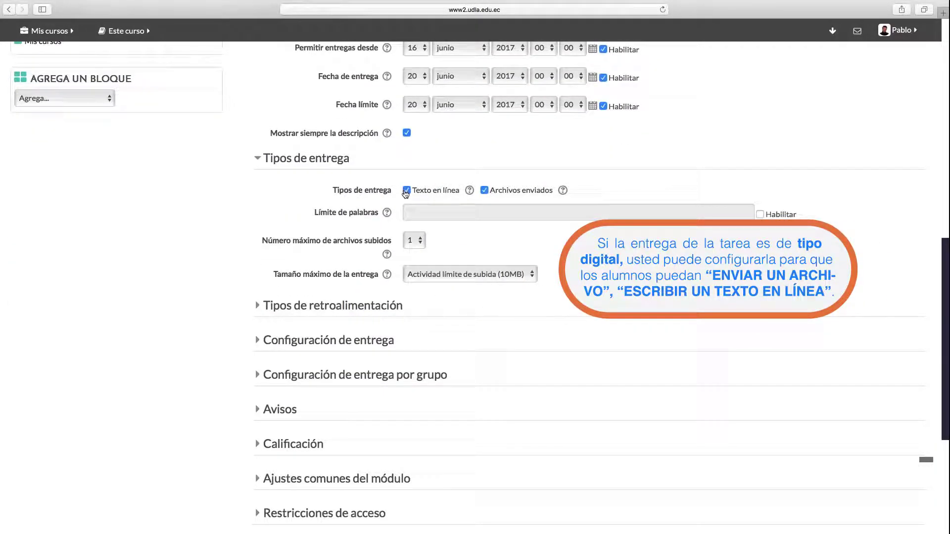
pyautogui.click(760, 214)
pyautogui.click(520, 214)
pyautogui.write('200')
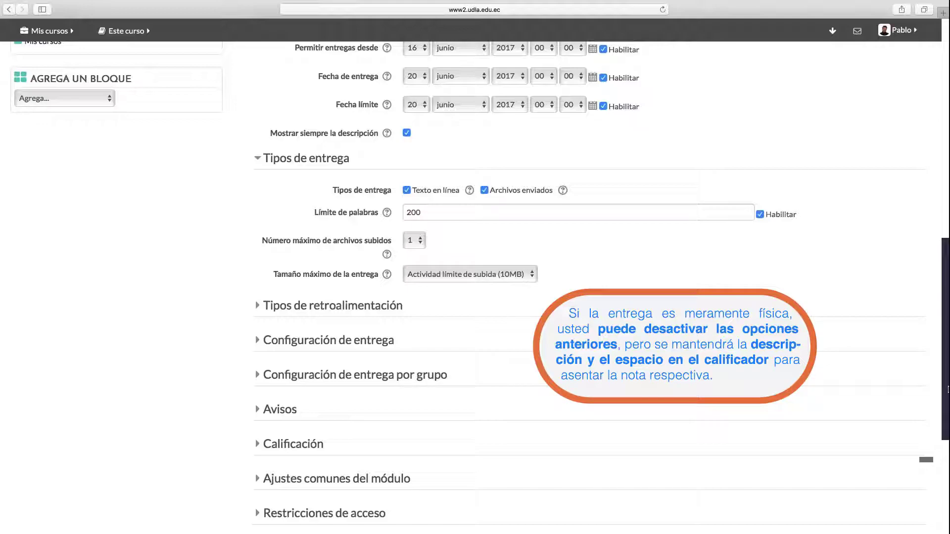
# Step: In the Calificación settings, use the grade type Puntuación with a maximum score of 10
pyautogui.scroll(-5, 701, 445)
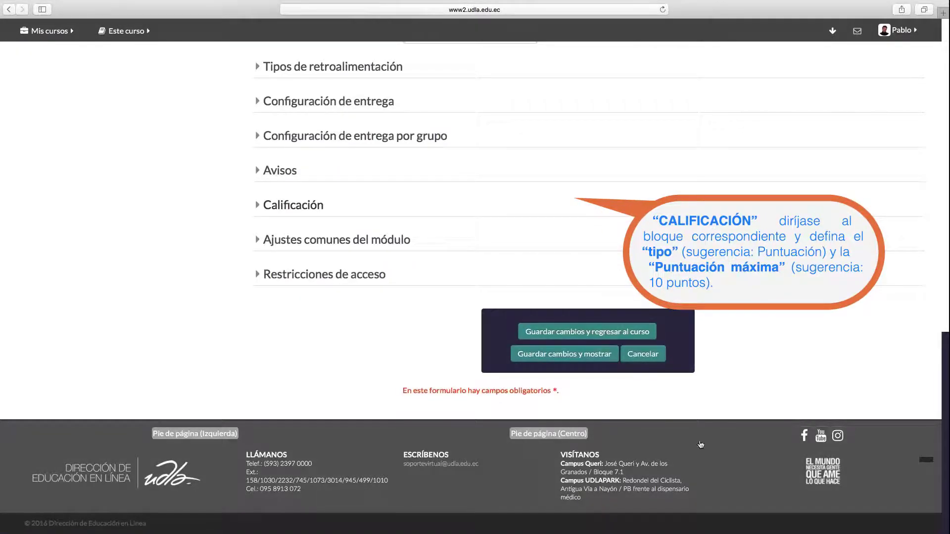
pyautogui.click(258, 205)
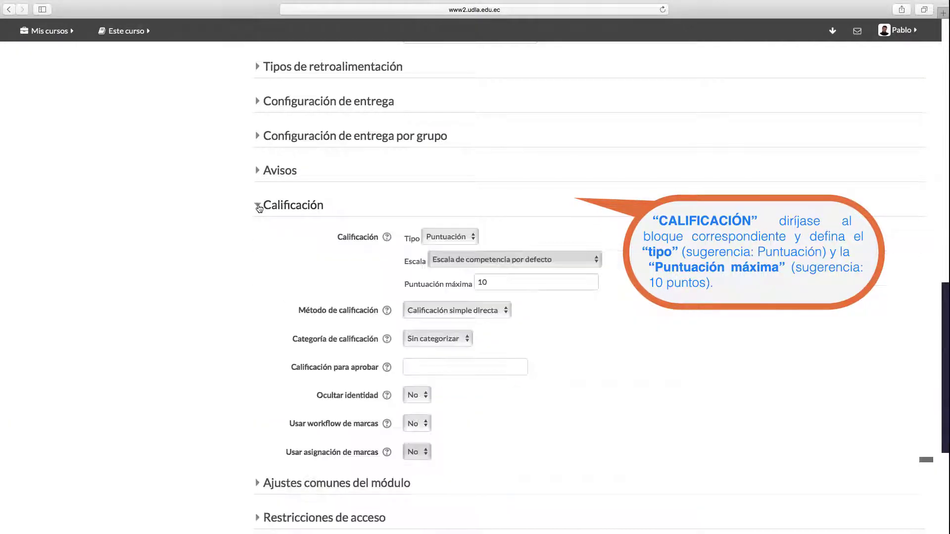
pyautogui.click(468, 241)
pyautogui.click(447, 237)
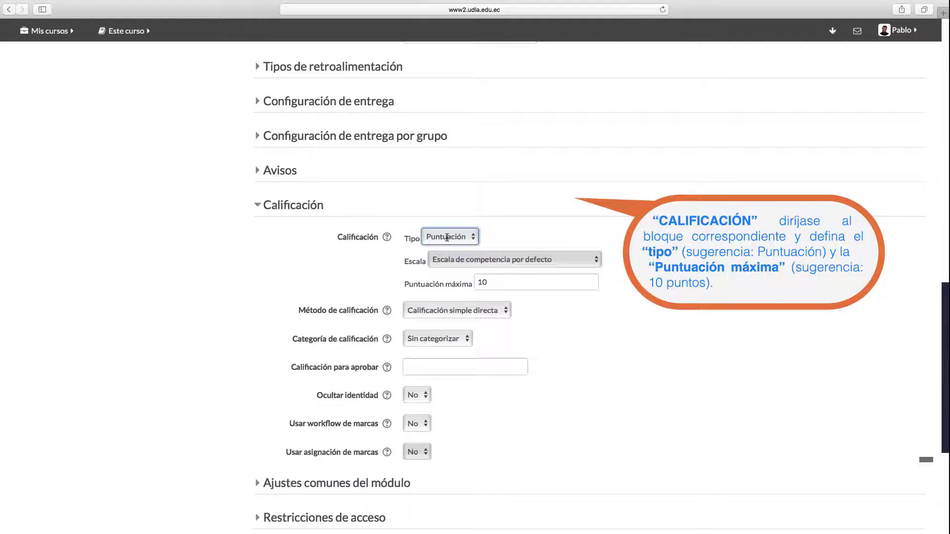
pyautogui.click(509, 282)
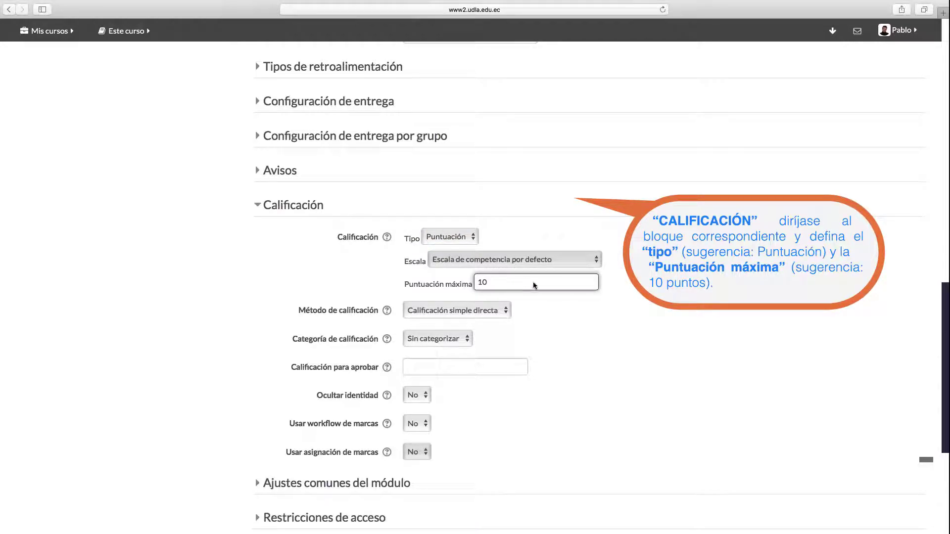
pyautogui.click(579, 334)
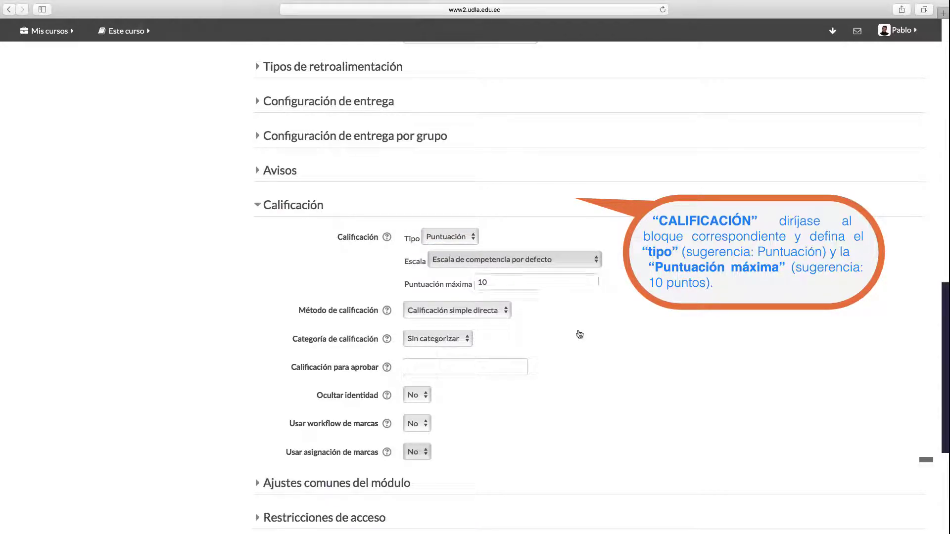
# Step: Assign the assignment to the grade category Progreso 1 and save it, returning to the course
pyautogui.click(464, 338)
pyautogui.click(425, 350)
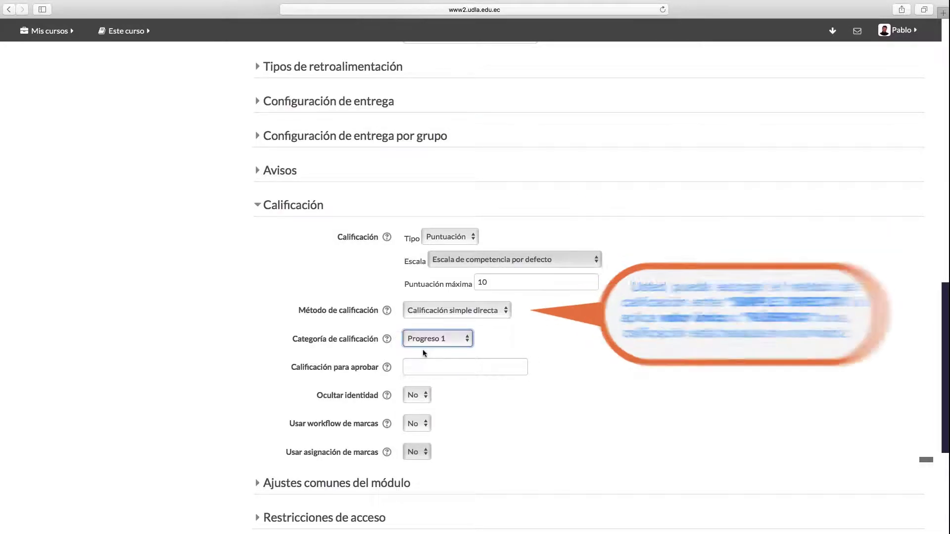
pyautogui.click(566, 420)
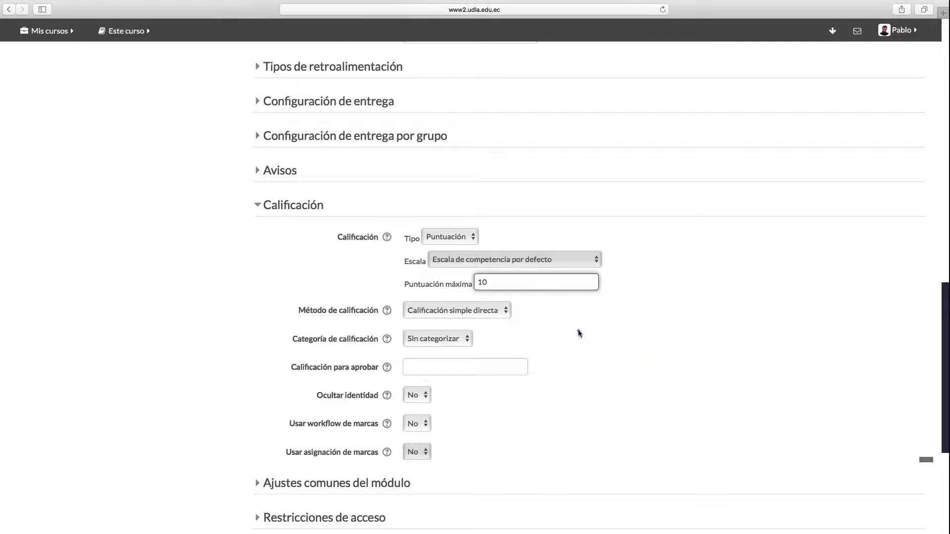
pyautogui.click(437, 339)
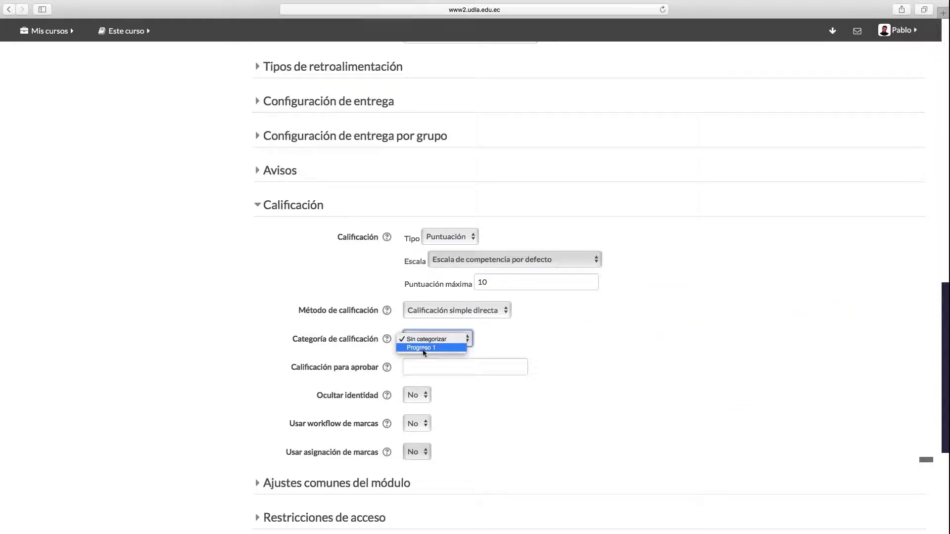
pyautogui.click(424, 348)
pyautogui.scroll(-5, 551, 334)
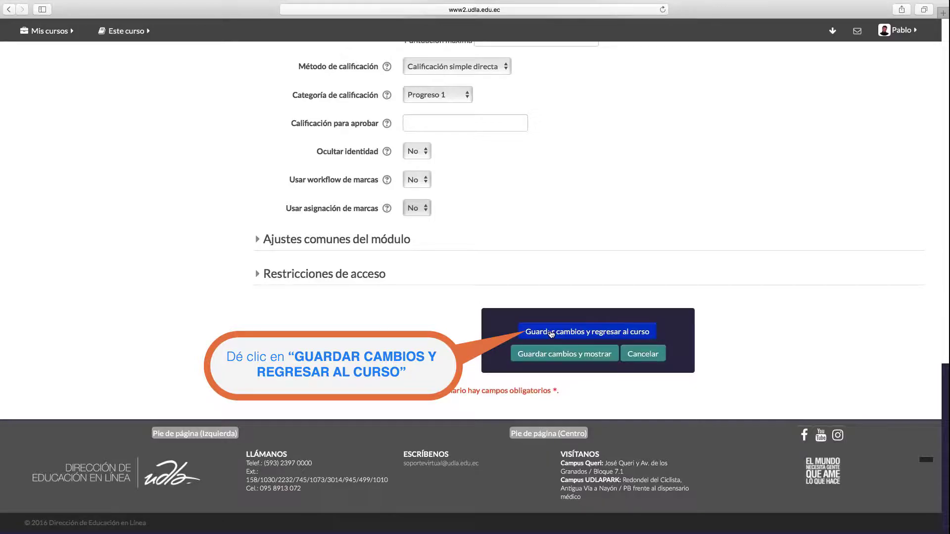
pyautogui.click(550, 333)
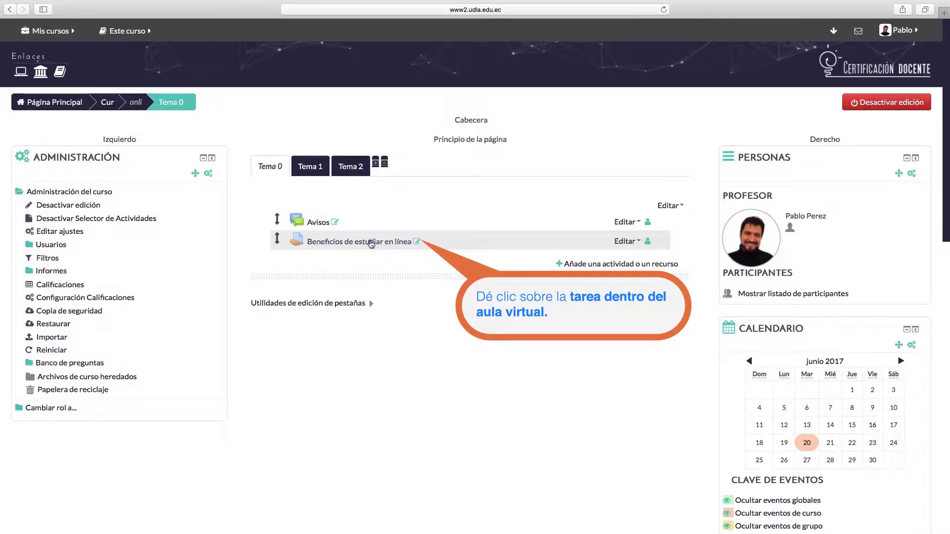
# Step: Open the assignment's student submission for grading and add the comment "Desarrolle la idea" beside the end of the third list item
pyautogui.click(371, 243)
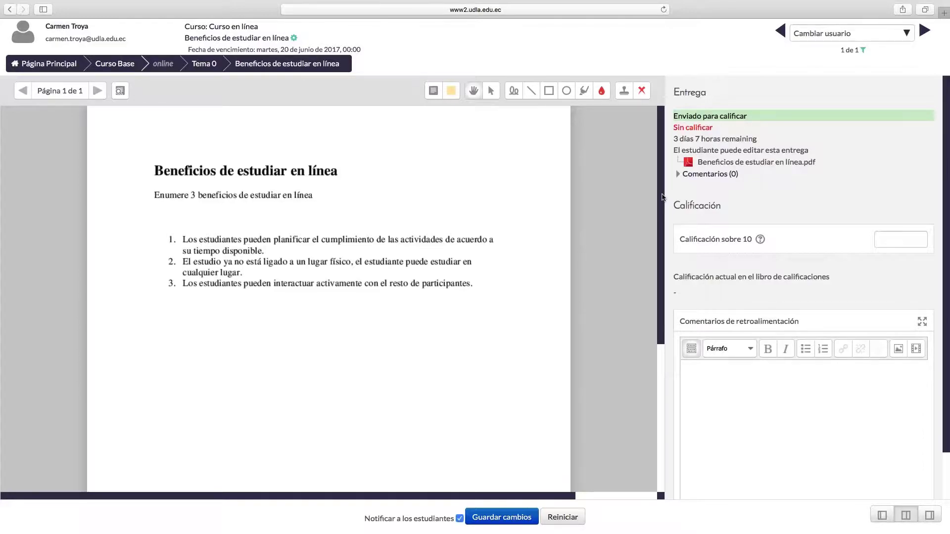
pyautogui.moveTo(662, 197)
pyautogui.mouseDown()
pyautogui.moveTo(663, 384)
pyautogui.moveTo(662, 194)
pyautogui.mouseUp()
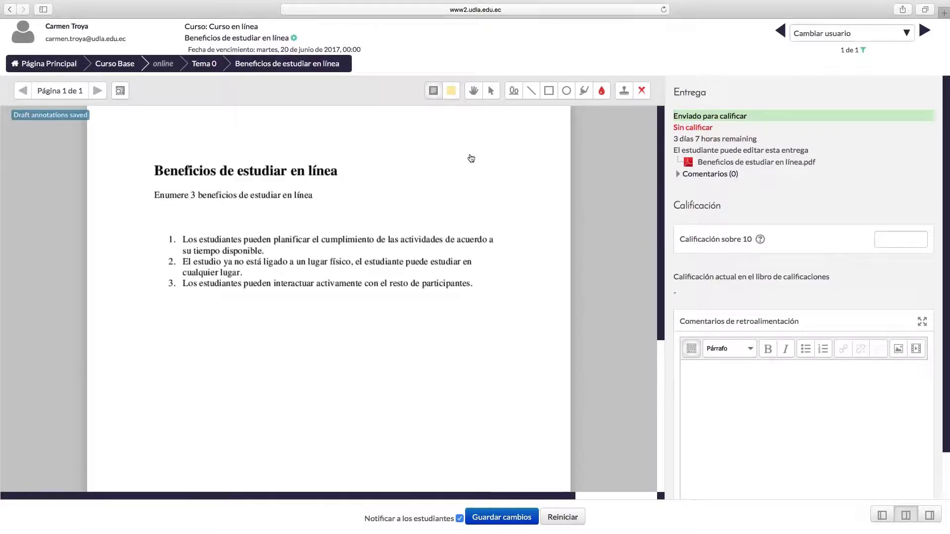
pyautogui.moveTo(479, 279); pyautogui.dragTo(564, 328)
pyautogui.write('Desarrolle la idea')
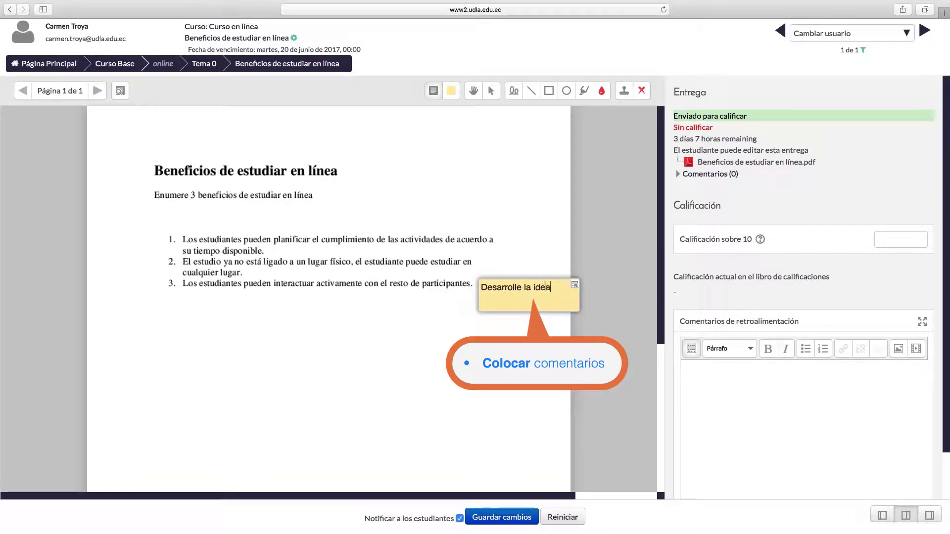
# Step: Underline the third list item with a straight red line and highlight "interactuar activamente" in green
pyautogui.click(531, 90)
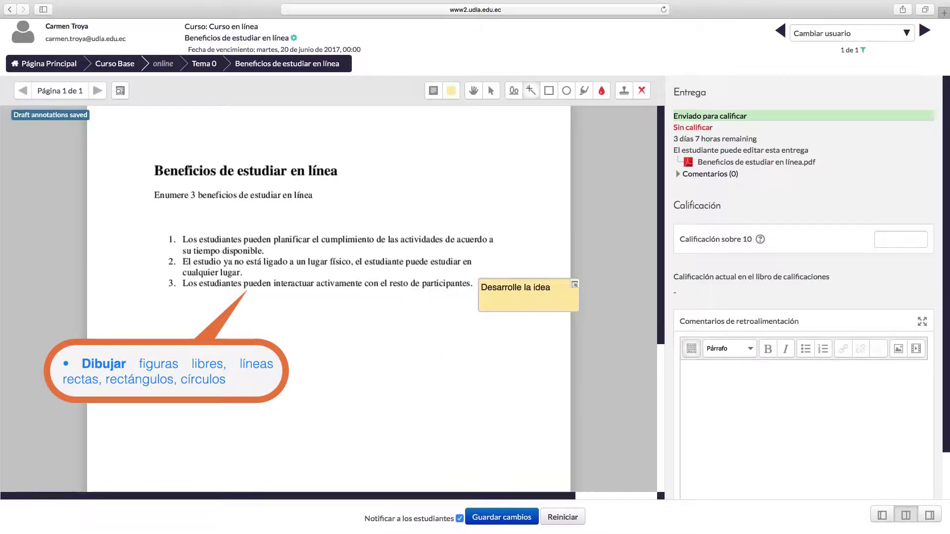
pyautogui.moveTo(182, 289); pyautogui.dragTo(473, 288)
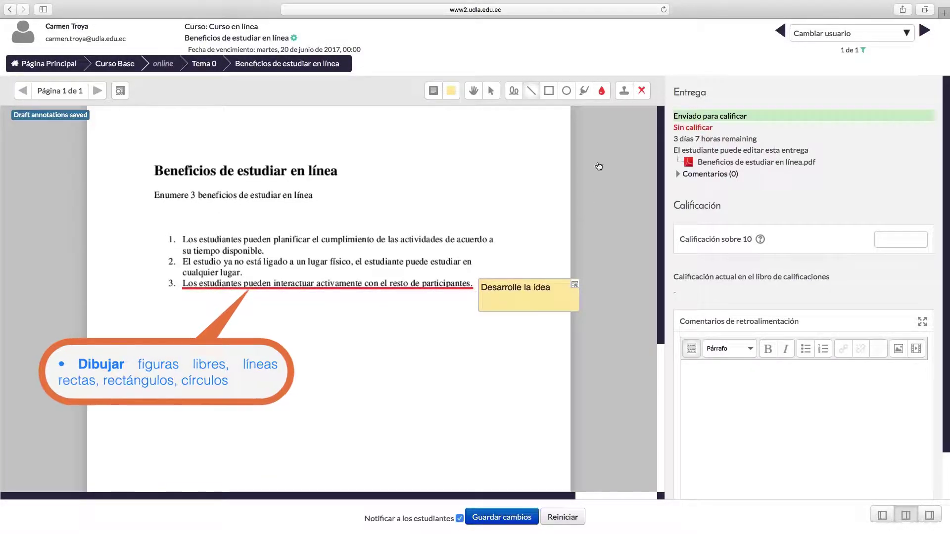
pyautogui.click(602, 91)
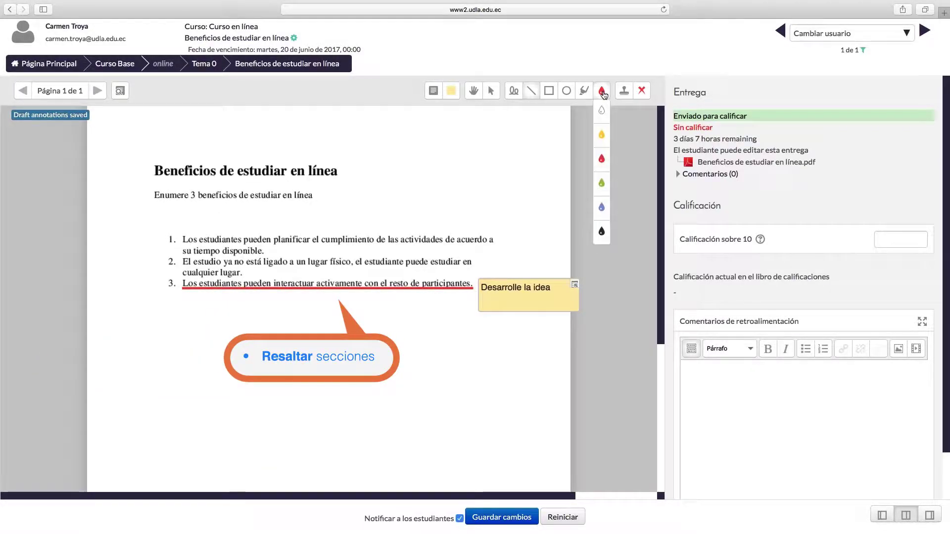
pyautogui.click(602, 183)
pyautogui.click(584, 91)
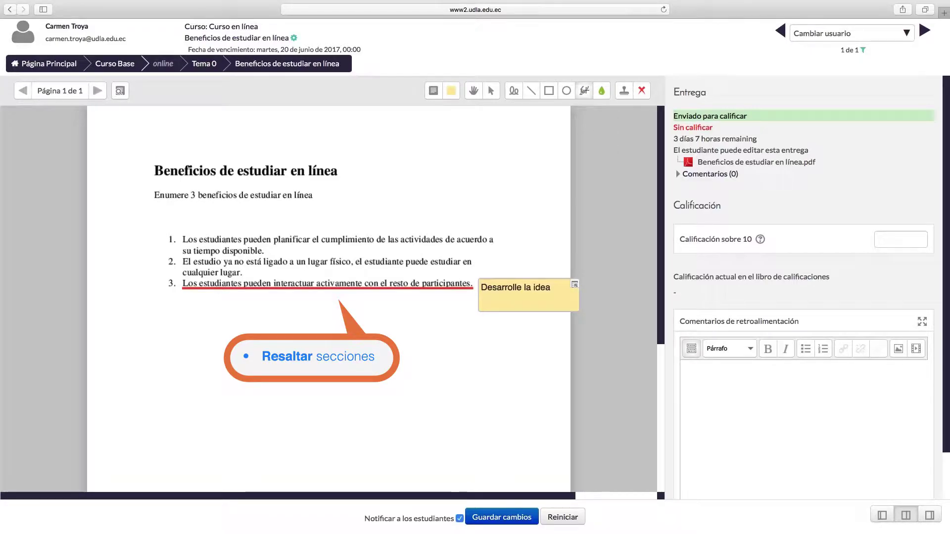
pyautogui.moveTo(273, 286); pyautogui.dragTo(363, 293)
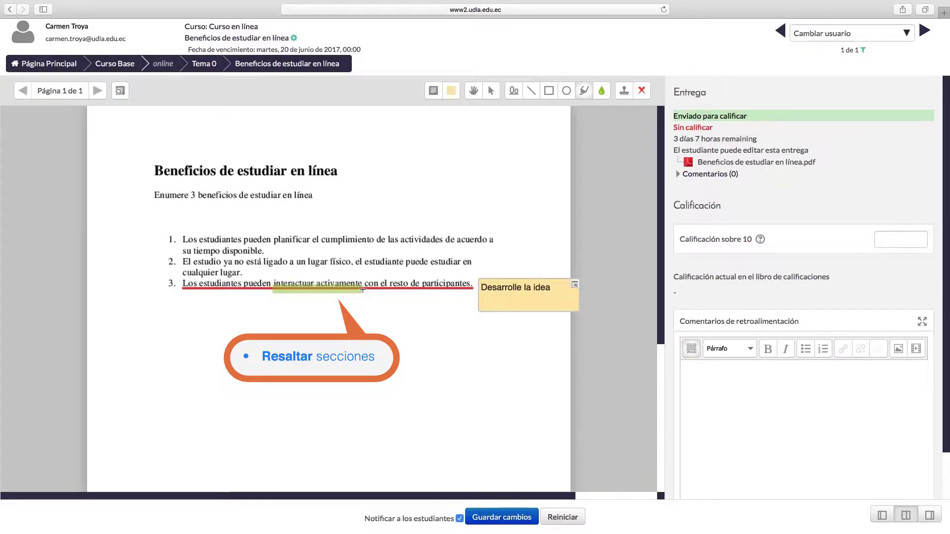
# Step: Stamp a smiley face on the submission page, above and beyond the end of the document title
pyautogui.click(642, 91)
pyautogui.click(642, 159)
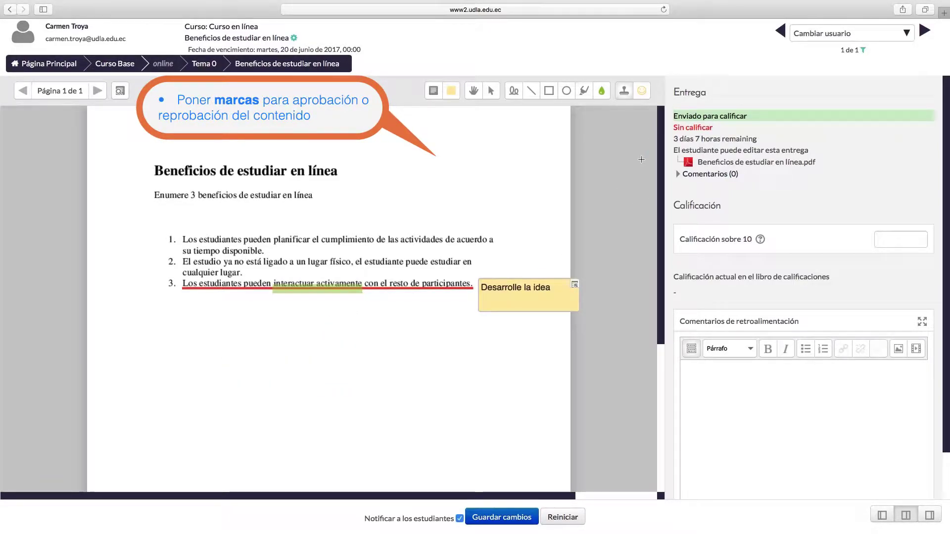
pyautogui.moveTo(440, 135); pyautogui.dragTo(488, 181)
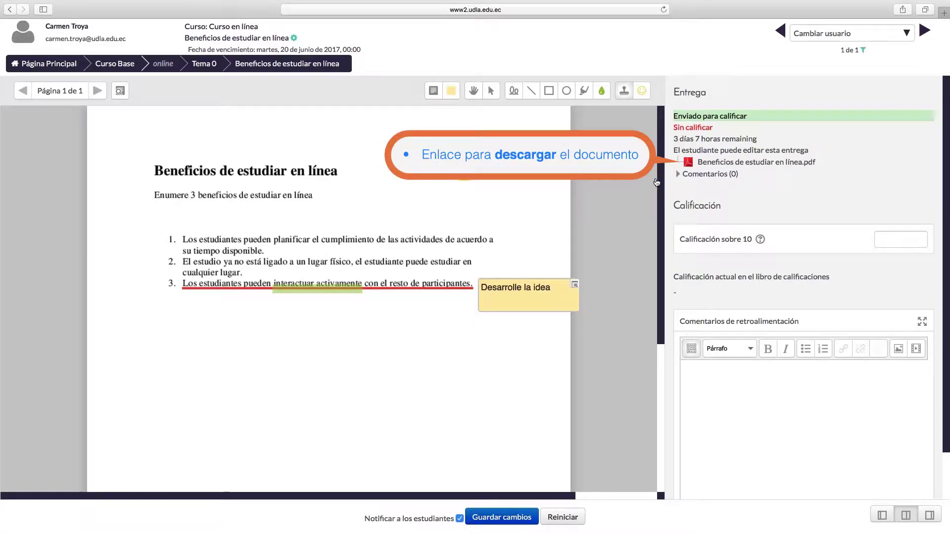
# Step: Expand the submission comments and write "Muy bien" in the comment box
pyautogui.click(708, 174)
pyautogui.write('Mu')
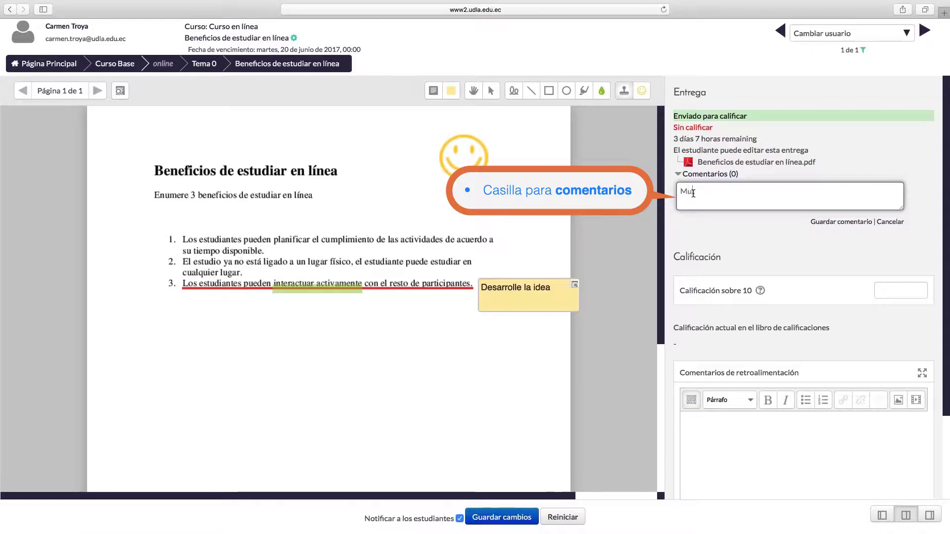
pyautogui.write('y bien')
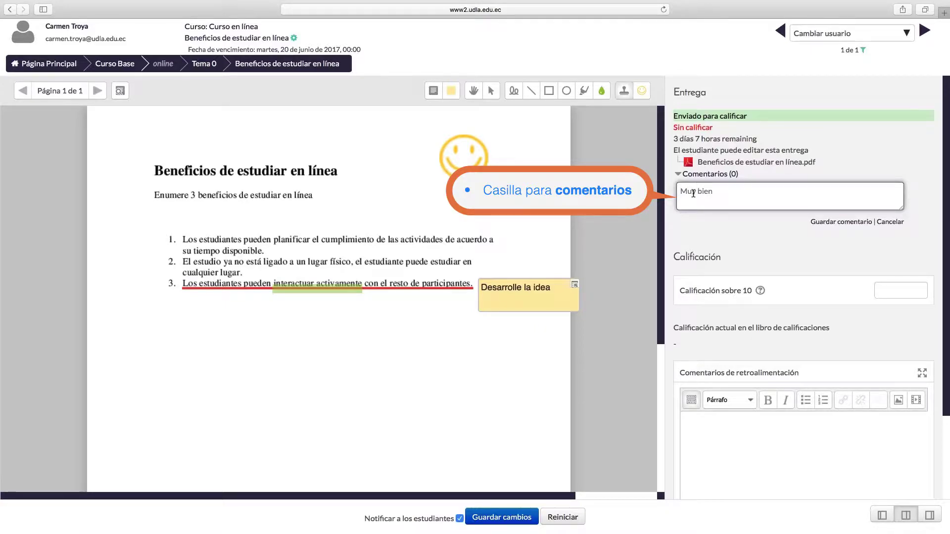
# Step: Grade the submission 9 out of 10 and write the feedback comment "Falta especificar"
pyautogui.click(902, 291)
pyautogui.write('9')
pyautogui.click(792, 435)
pyautogui.write('Falta especificar')
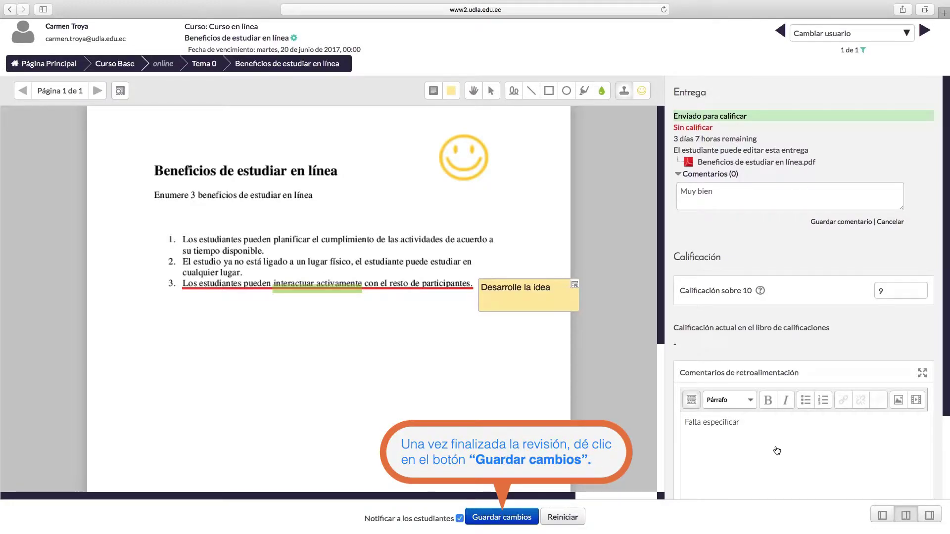
# Step: Save the grade and feedback changes for the submission and acknowledge the confirmation
pyautogui.click(509, 518)
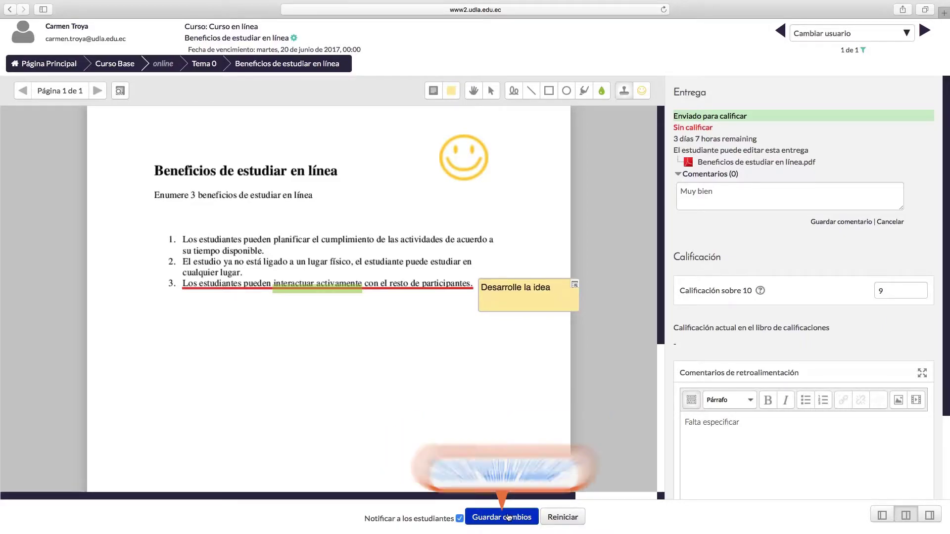
pyautogui.click(509, 518)
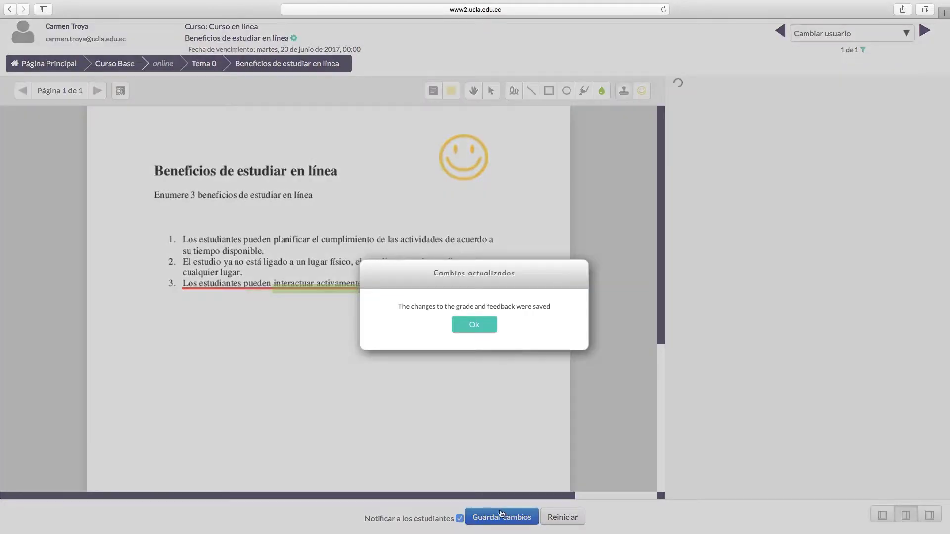
pyautogui.click(479, 327)
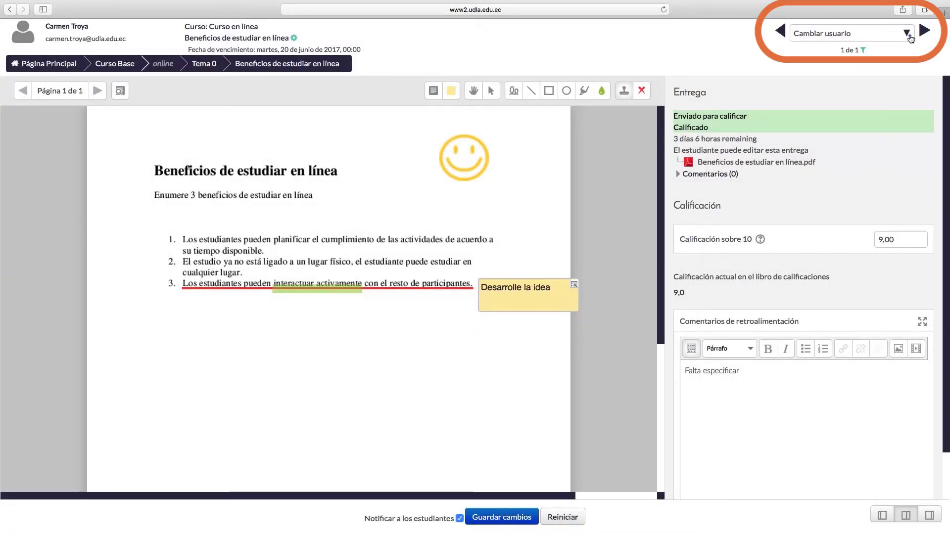